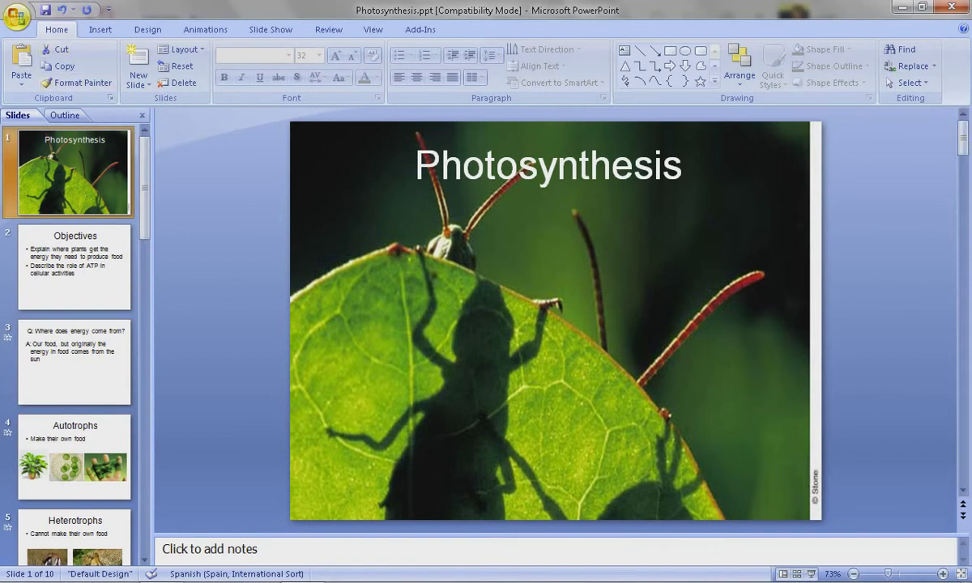
Step: Export the PowerPoint presentation as Photosynthesis.pdf through Save As > PDF or XPS
click(17, 18)
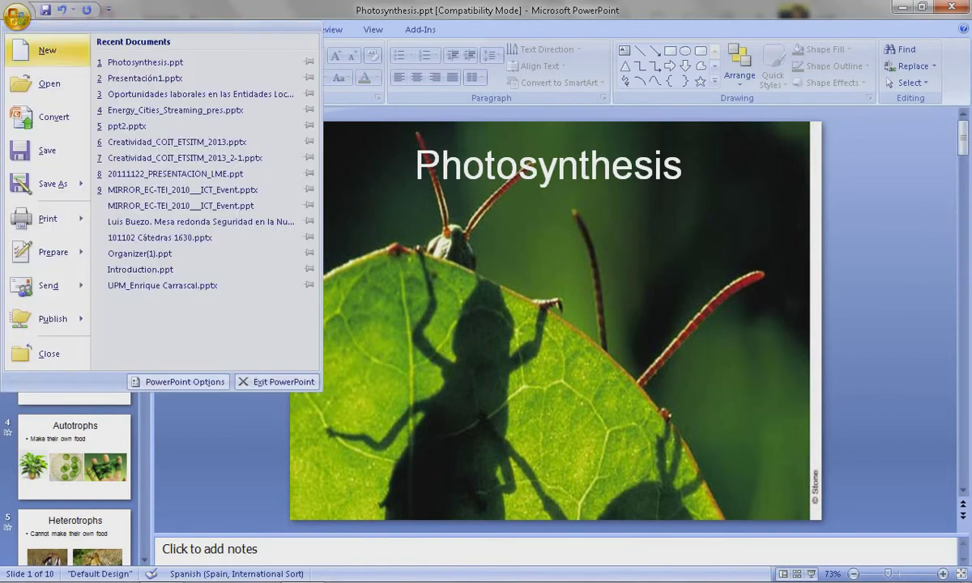
mouse_move(48, 184)
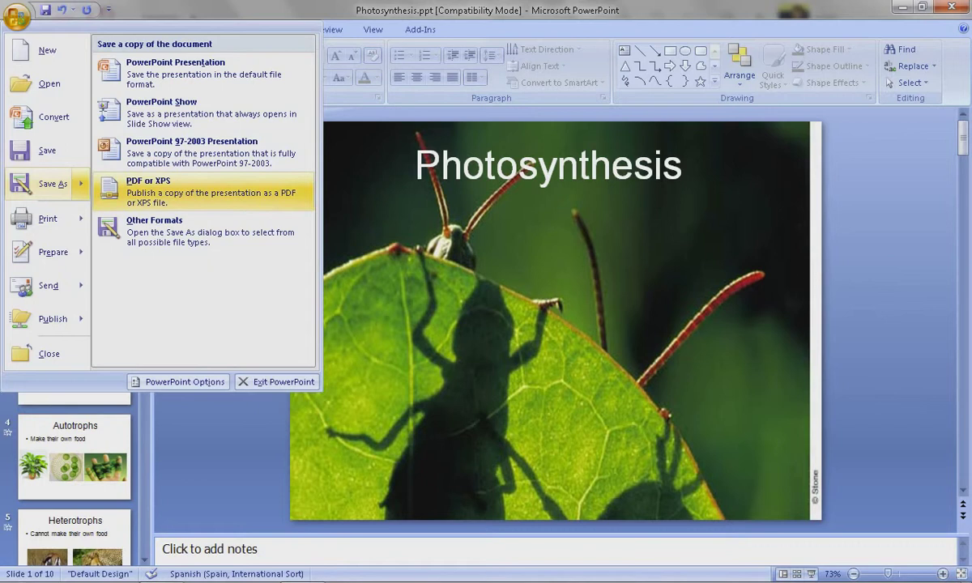
click(162, 188)
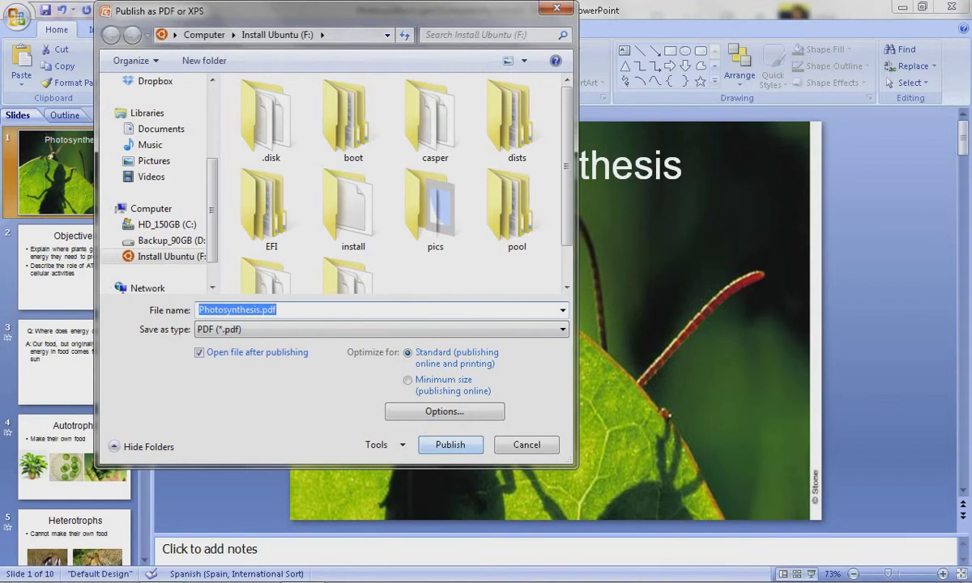
key(Return)
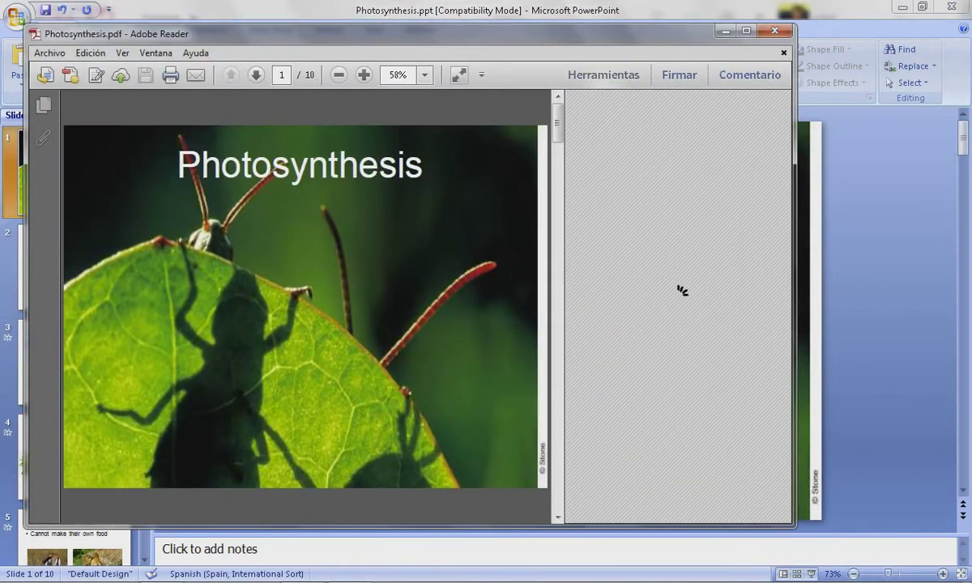
Step: Review the exported PDF pages, then close Adobe Reader
mouse_move(557, 121)
mouse_down()
mouse_move(557, 415)
mouse_move(557, 122)
mouse_up()
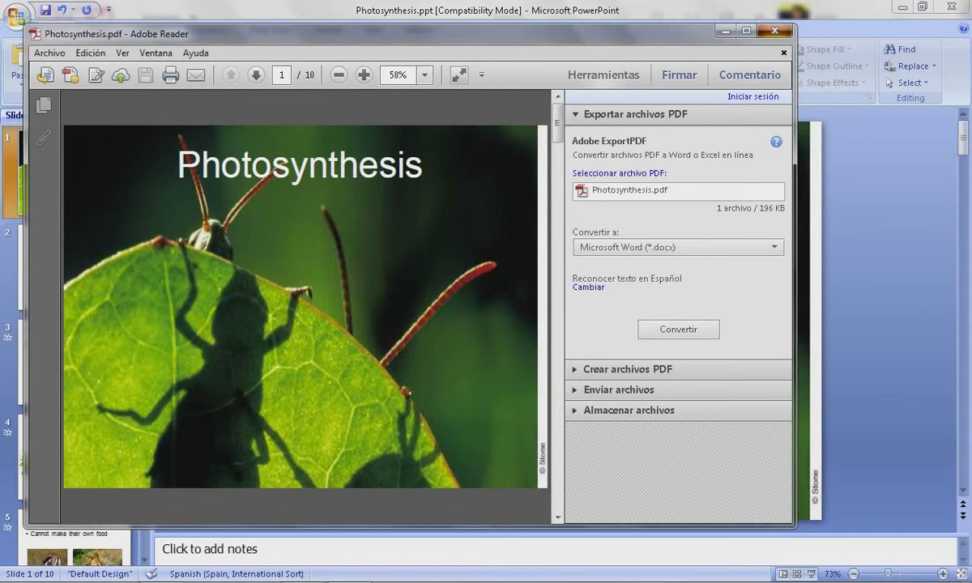
click(776, 30)
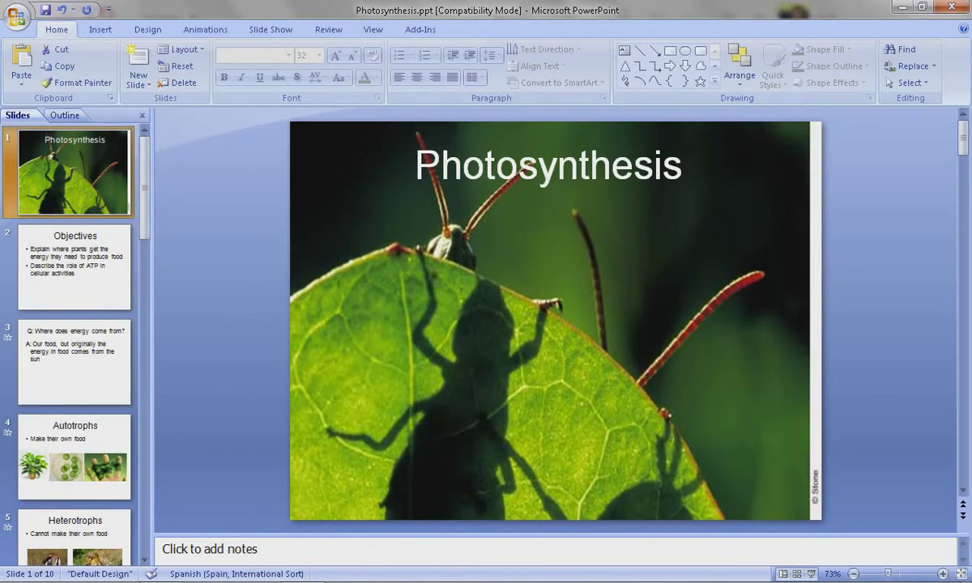
key(alt+Tab)
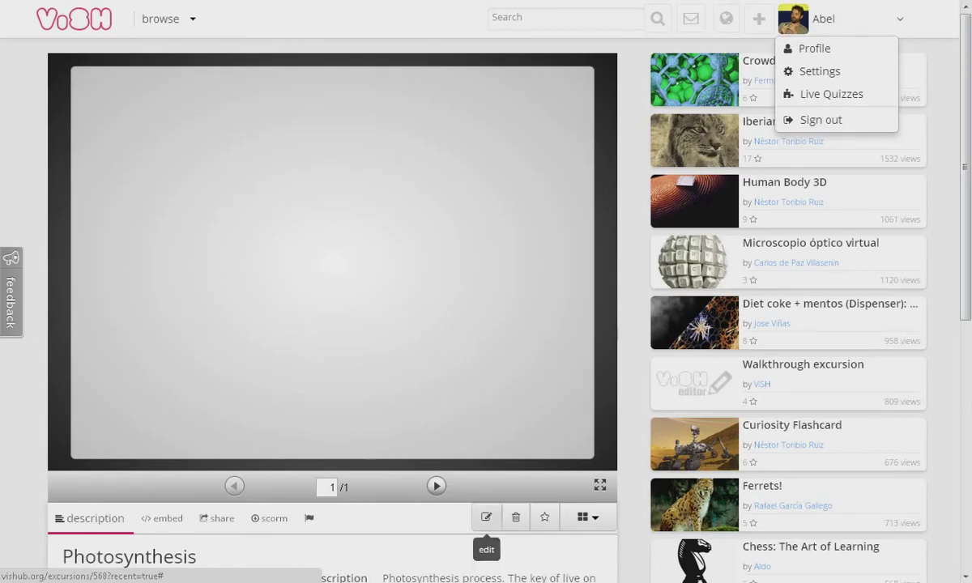
Step: Edit the Photosynthesis excursion in ViSH and bring up its PDF import options
click(487, 517)
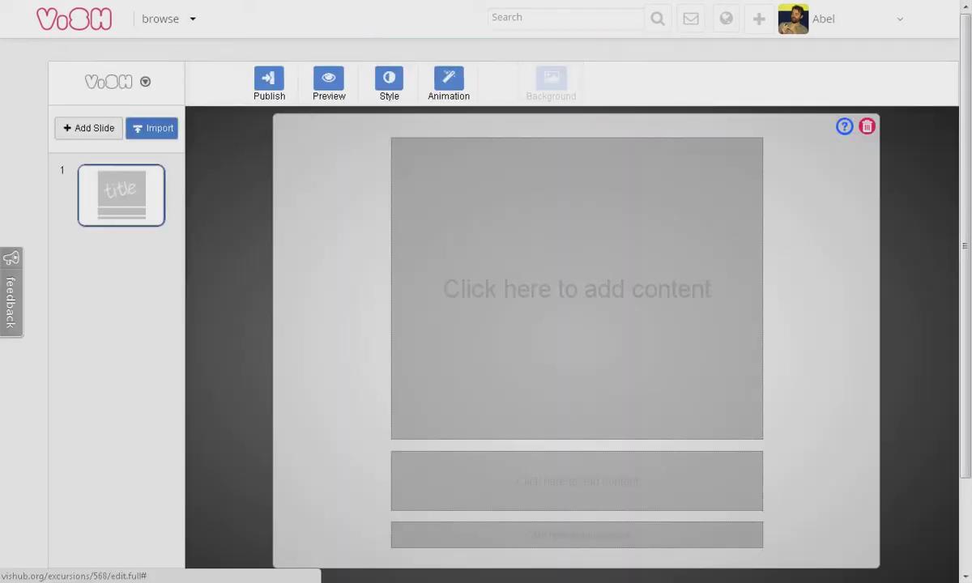
click(152, 129)
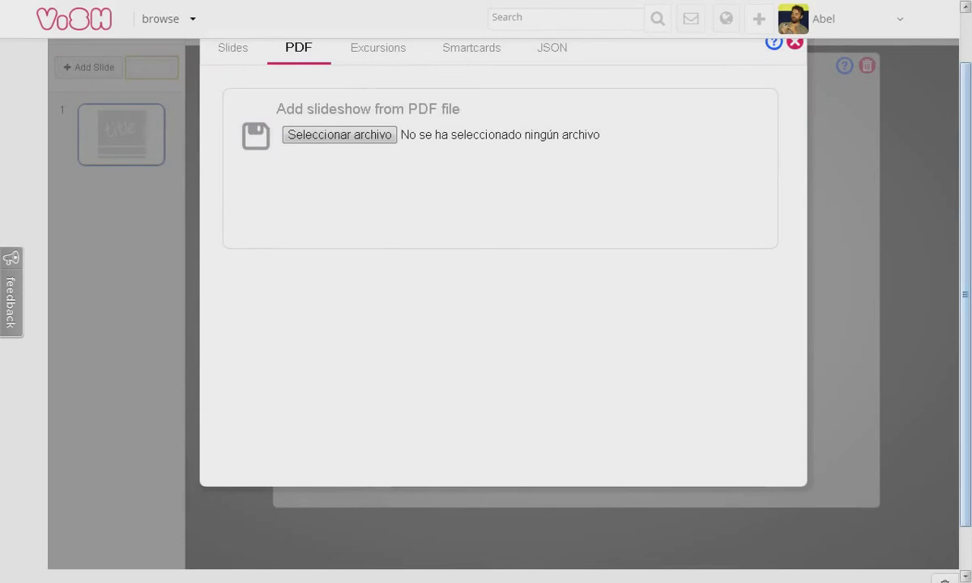
Step: Select Photosynthesis.pdf in the PDF import, upload it, and preview its 10 pages
scroll(486, 292, up, 1)
click(339, 179)
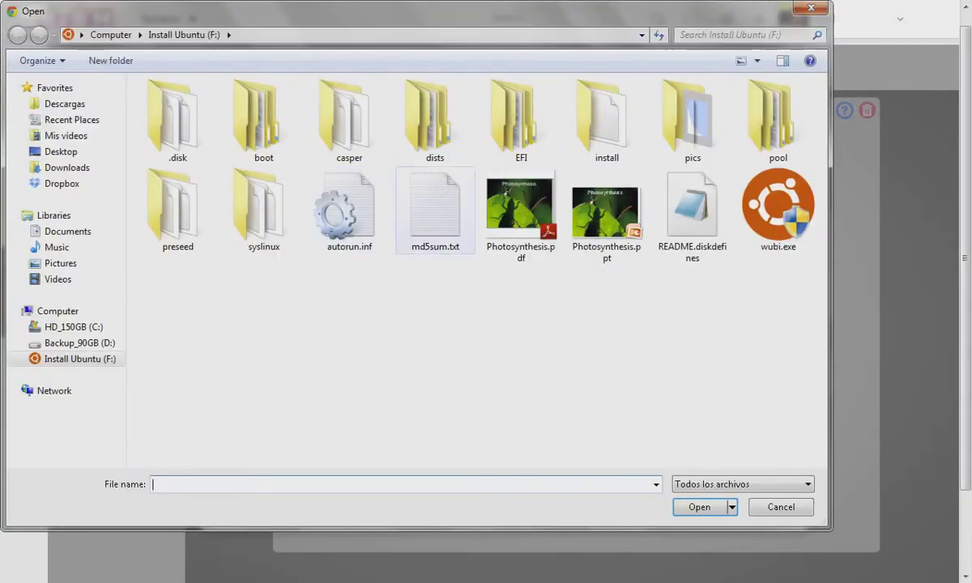
click(519, 215)
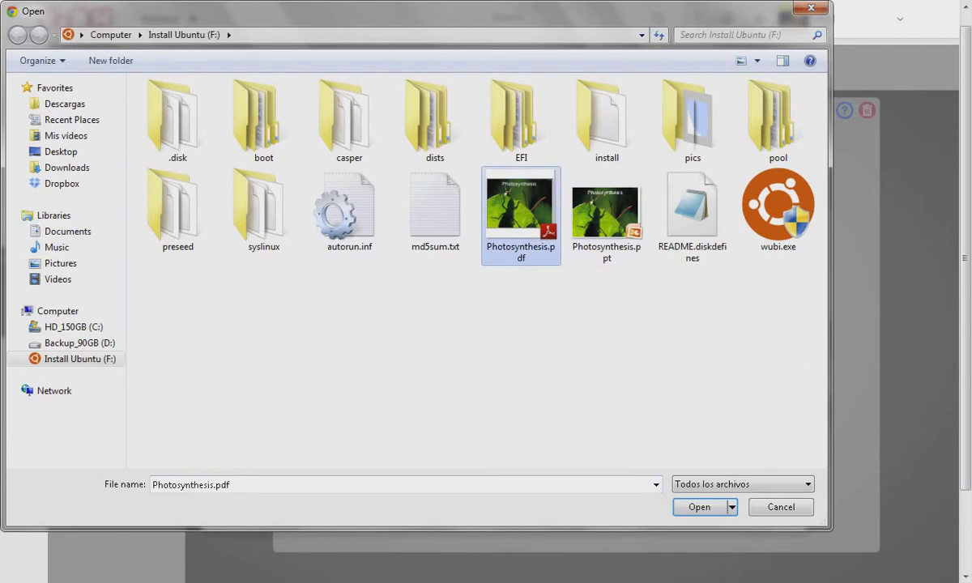
click(700, 507)
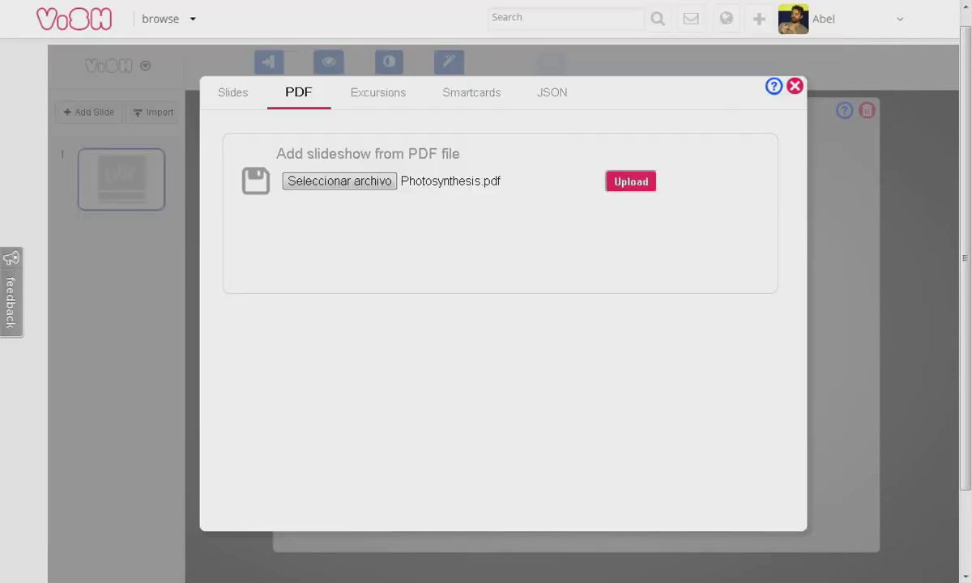
click(631, 182)
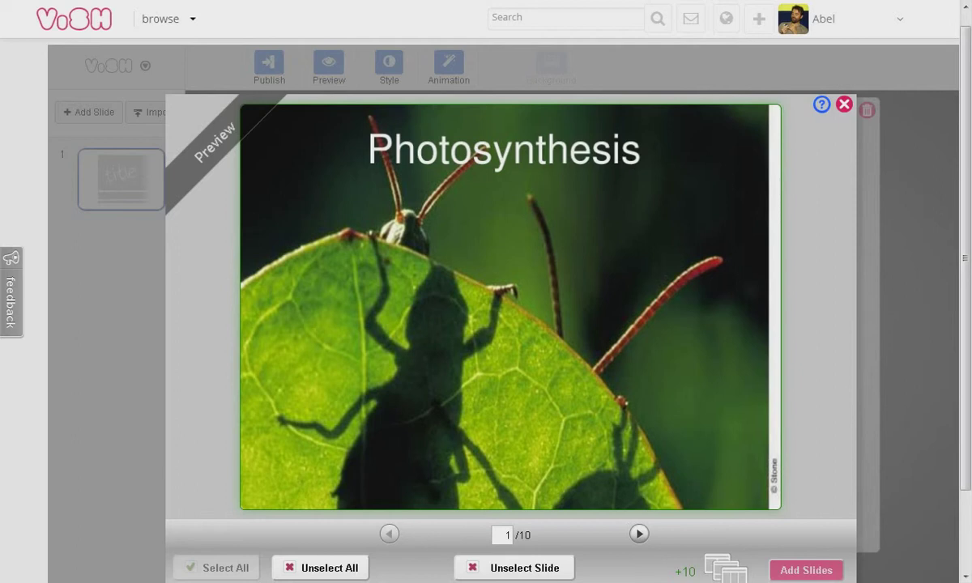
scroll(486, 307, down, 1)
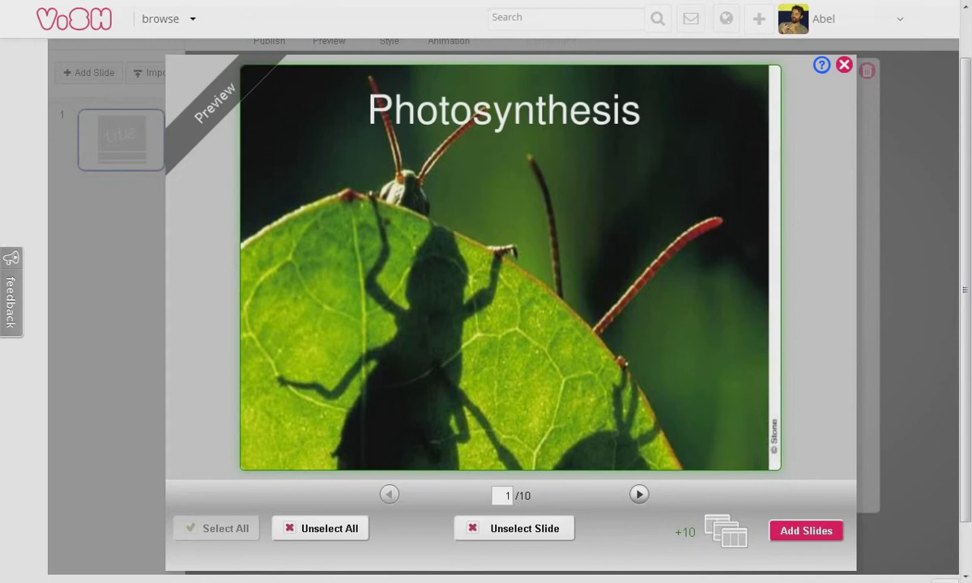
Step: Add all ten previewed PDF pages as slides and check them in the sidebar
click(806, 531)
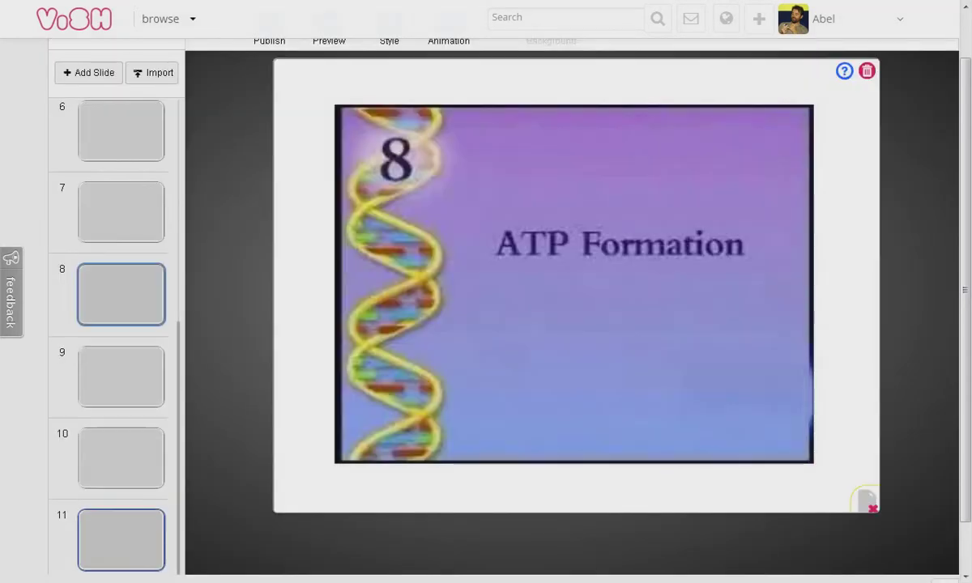
scroll(120, 324, up, 5)
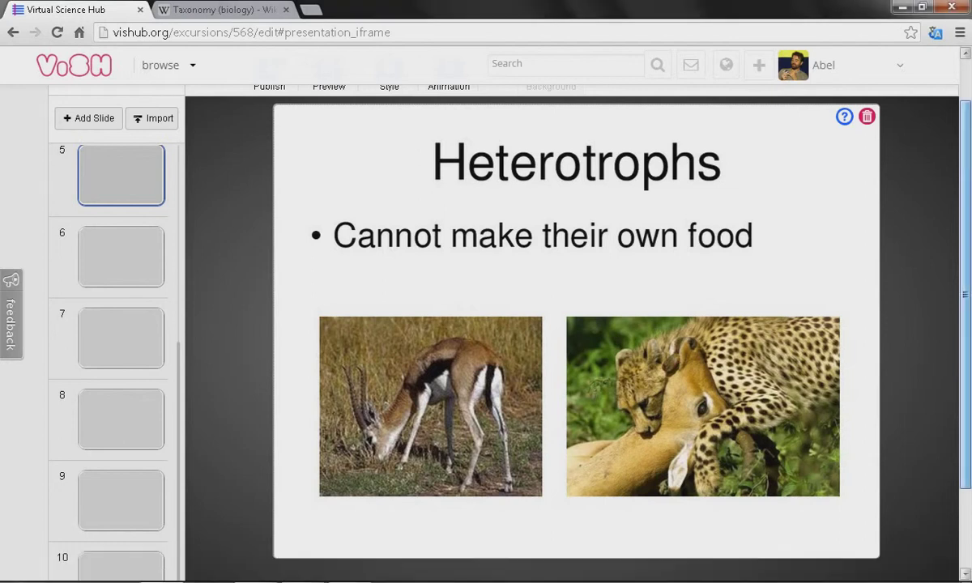
Step: Add a blank slide and insert a multiple-choice quiz on it
click(88, 117)
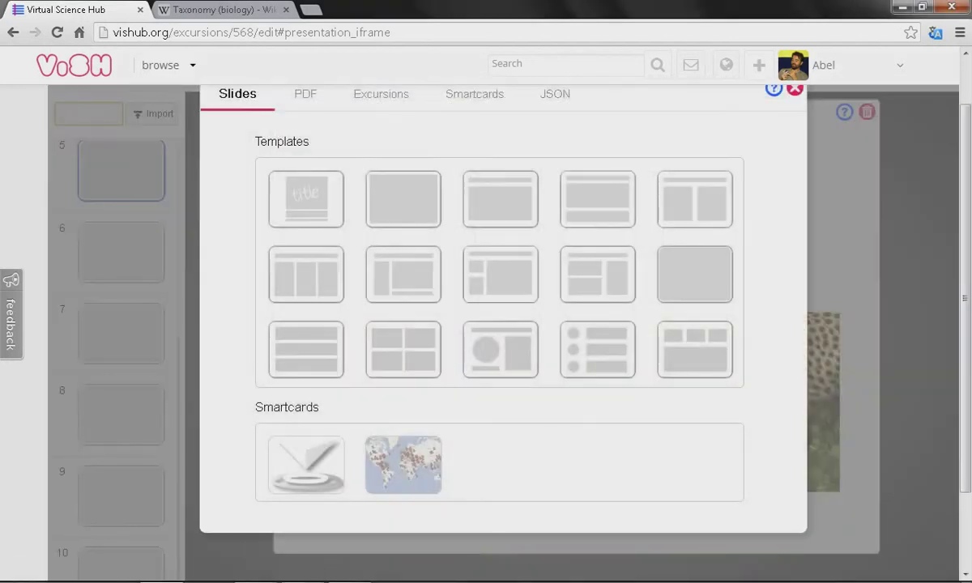
click(403, 199)
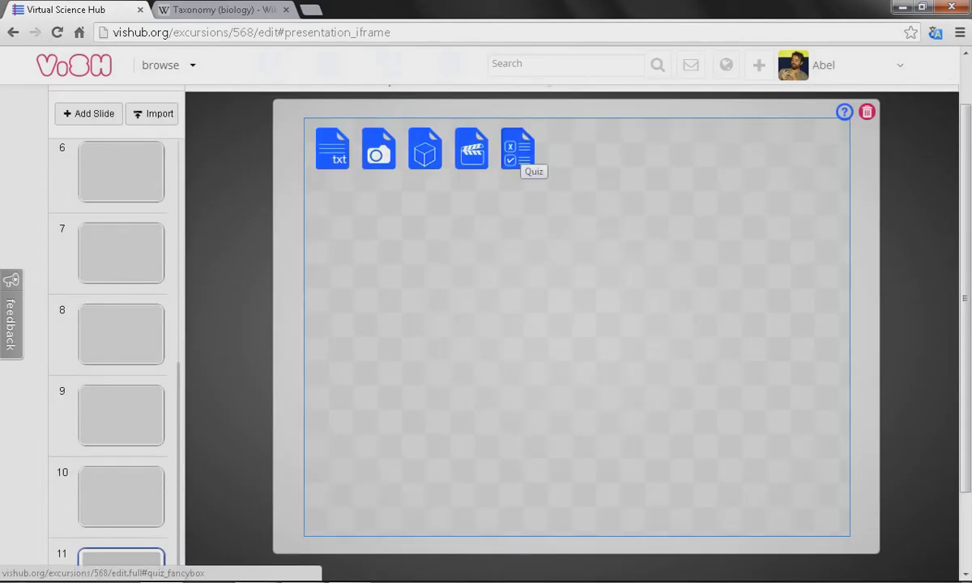
click(517, 154)
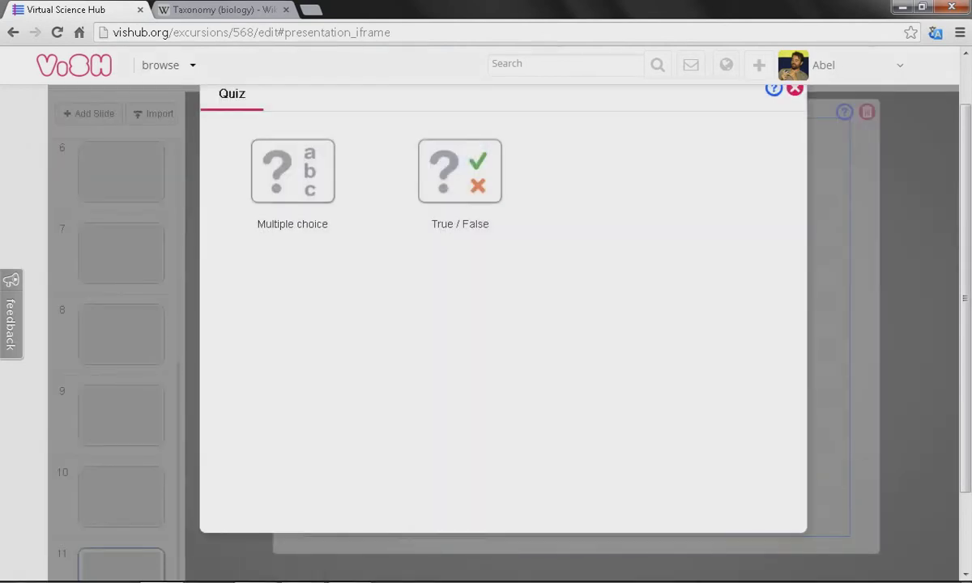
click(292, 171)
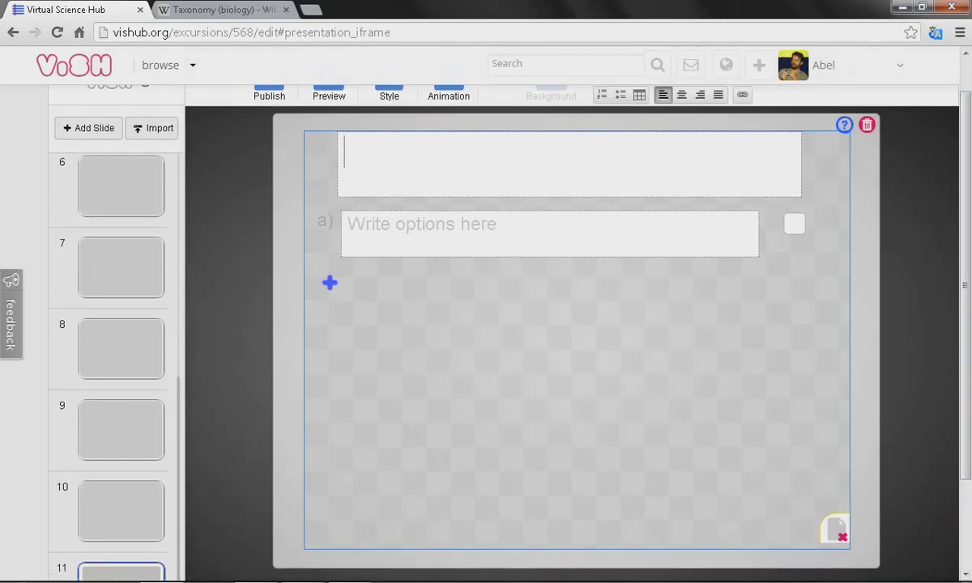
Step: Take the question 'WHICH OF THE FOLLOWING LIVING BEINGS ARE AUTOTROPHS?' from Notepad into the quiz
key(alt+Tab)
key(alt+Tab)
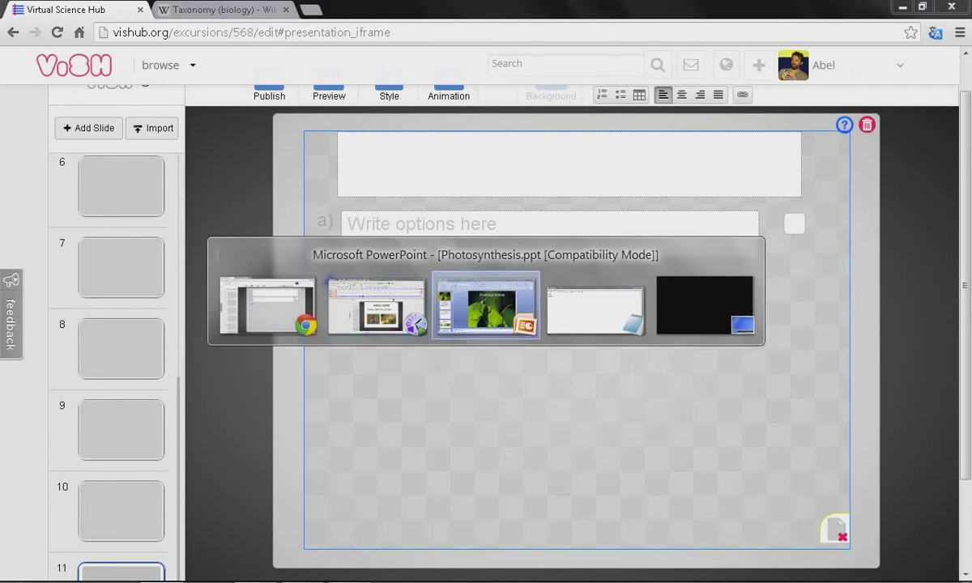
key(alt+Tab)
drag(423, 178, 106, 177)
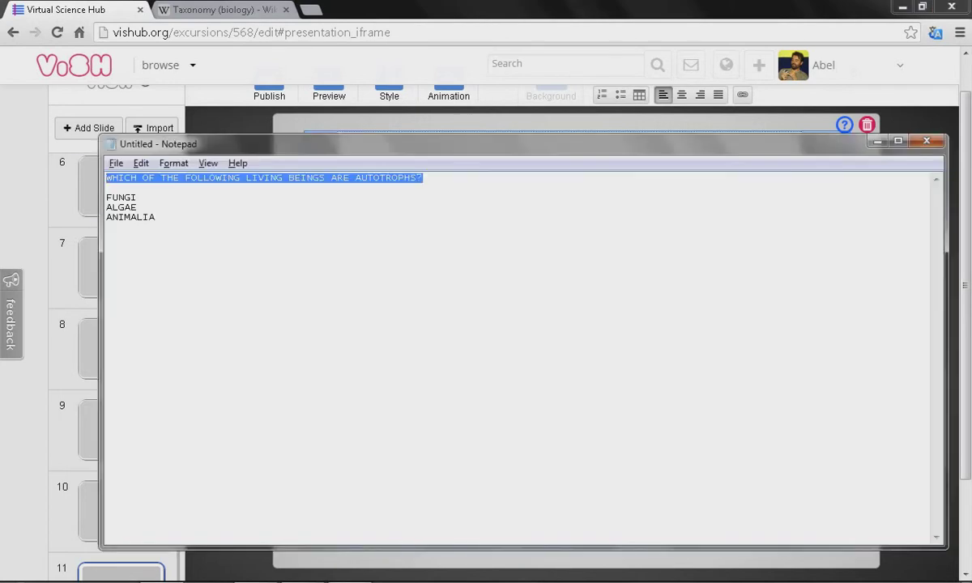
key(alt+Tab)
scroll(567, 307, down, 2)
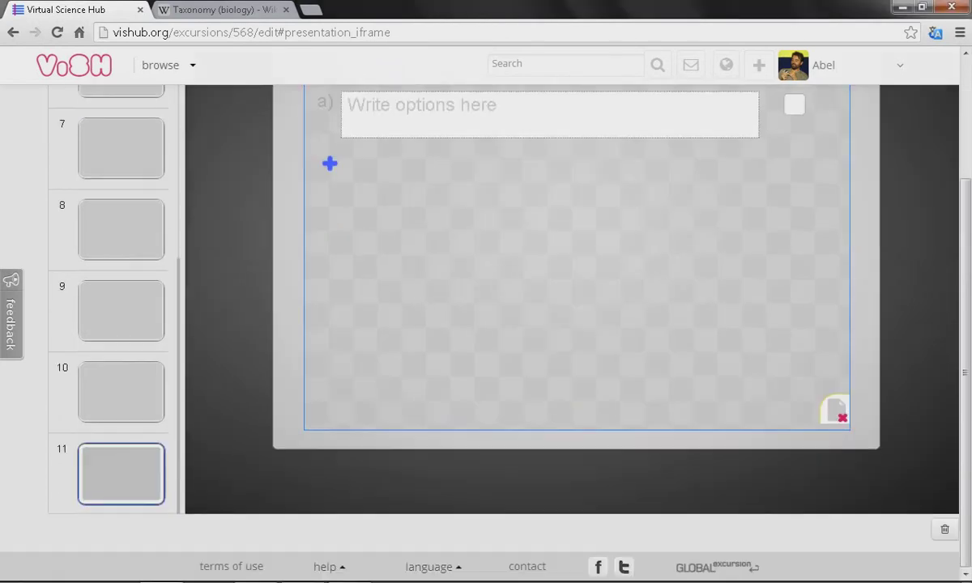
scroll(567, 307, up, 2)
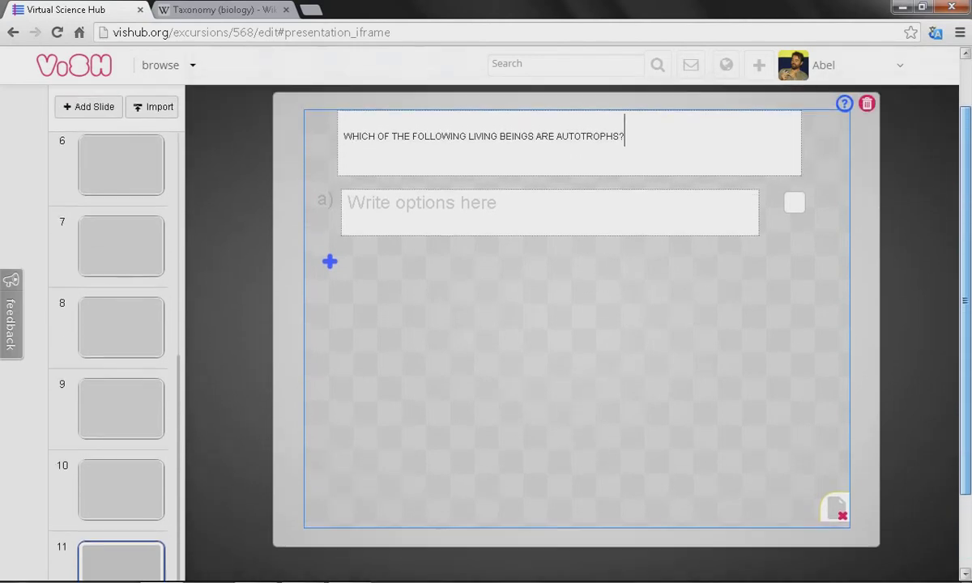
scroll(567, 324, up, 1)
Step: Format the whole quiz question as bold, size 36 text
drag(625, 178, 498, 178)
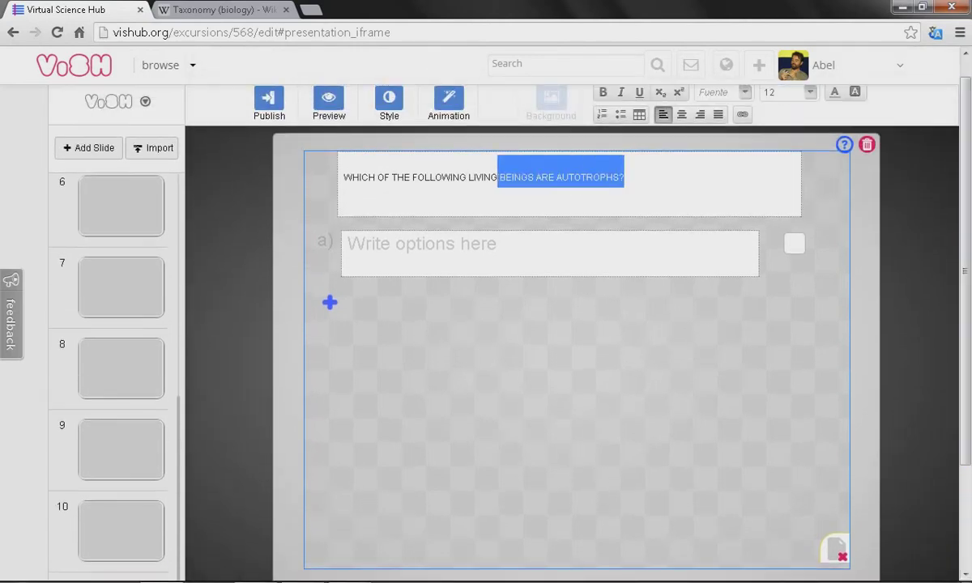
key(ctrl+a)
click(786, 91)
click(786, 217)
scroll(567, 324, down, 3)
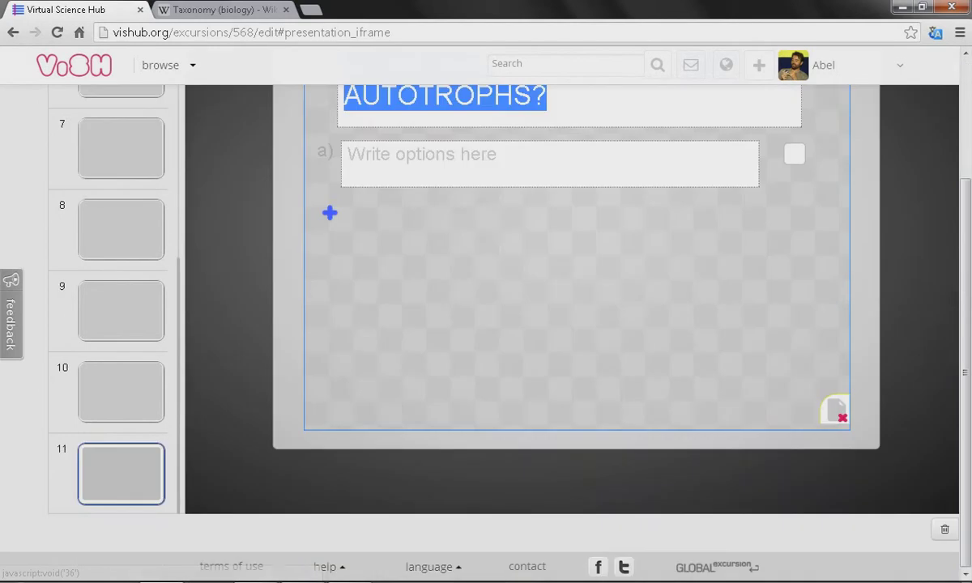
scroll(568, 324, up, 1)
scroll(567, 324, up, 1)
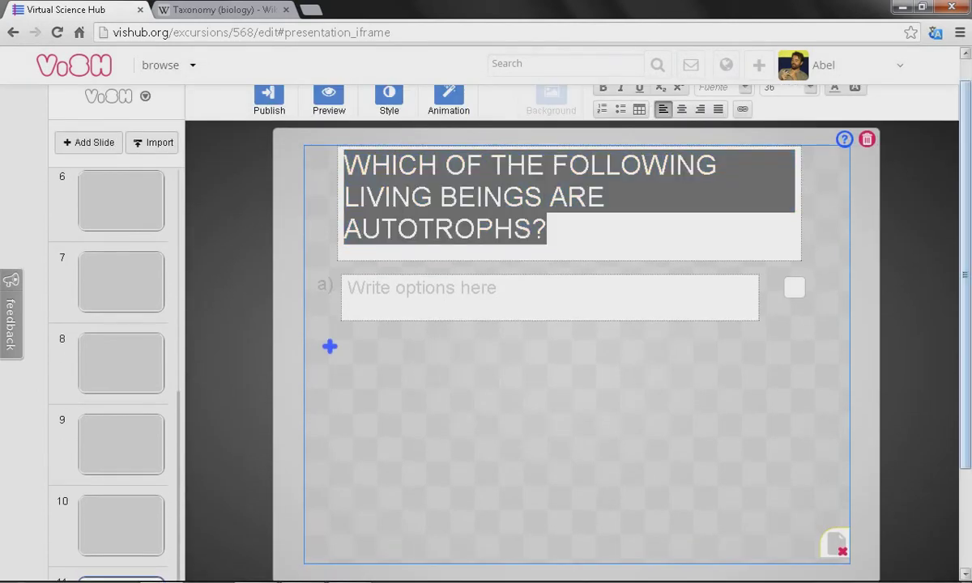
scroll(567, 324, up, 1)
scroll(567, 324, down, 3)
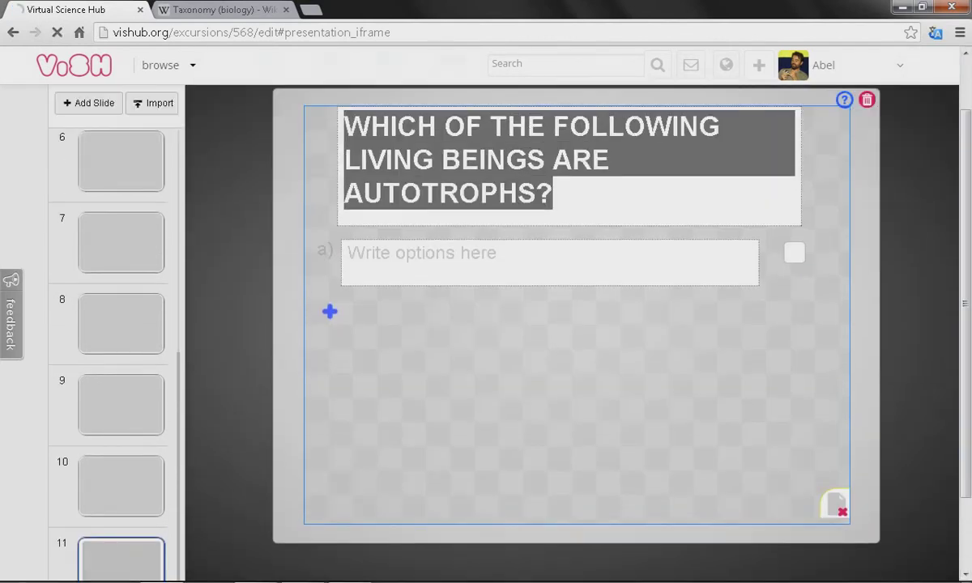
click(550, 168)
scroll(567, 324, up, 2)
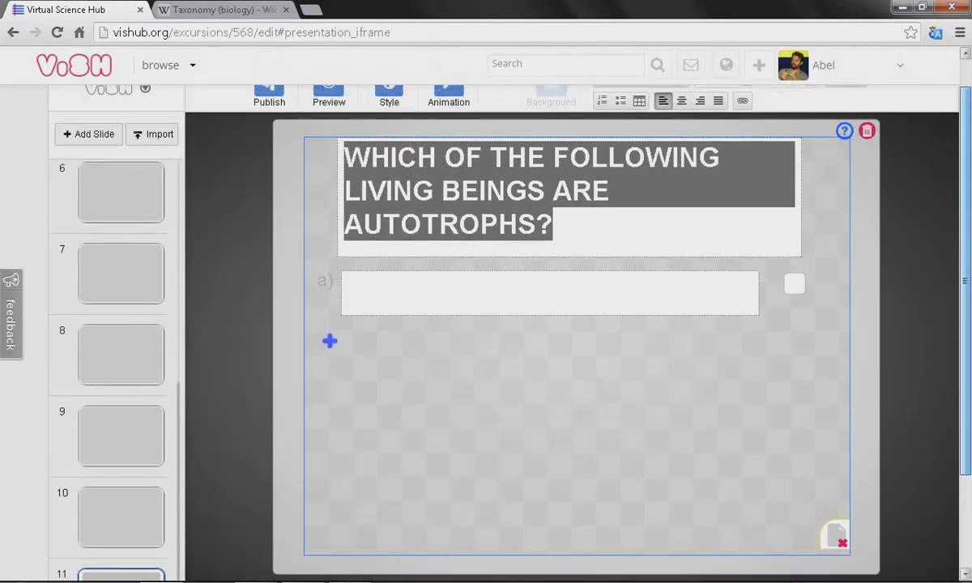
Step: Enter answer options FUNGI and ALGAE, marking ALGAE as correct
key(alt+Tab)
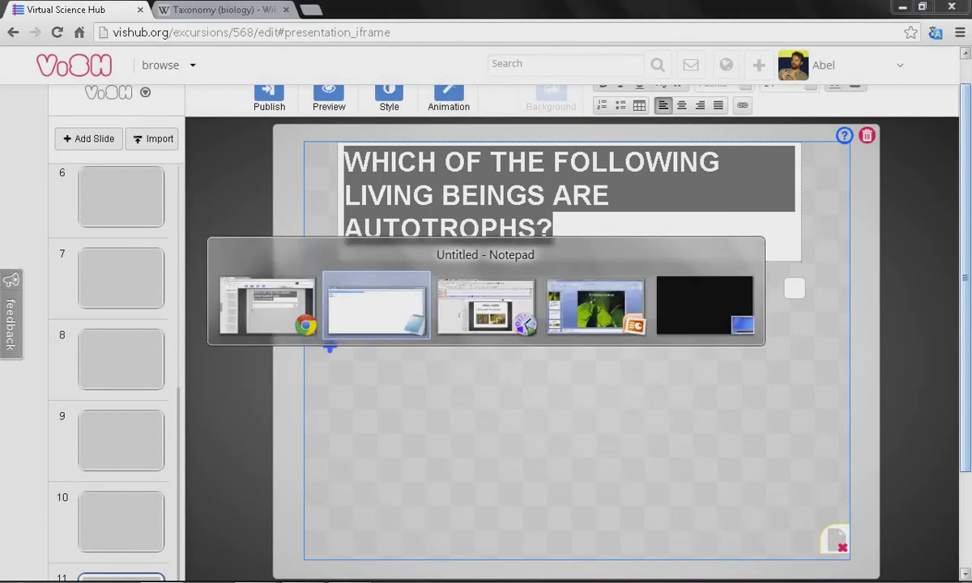
drag(156, 217, 106, 197)
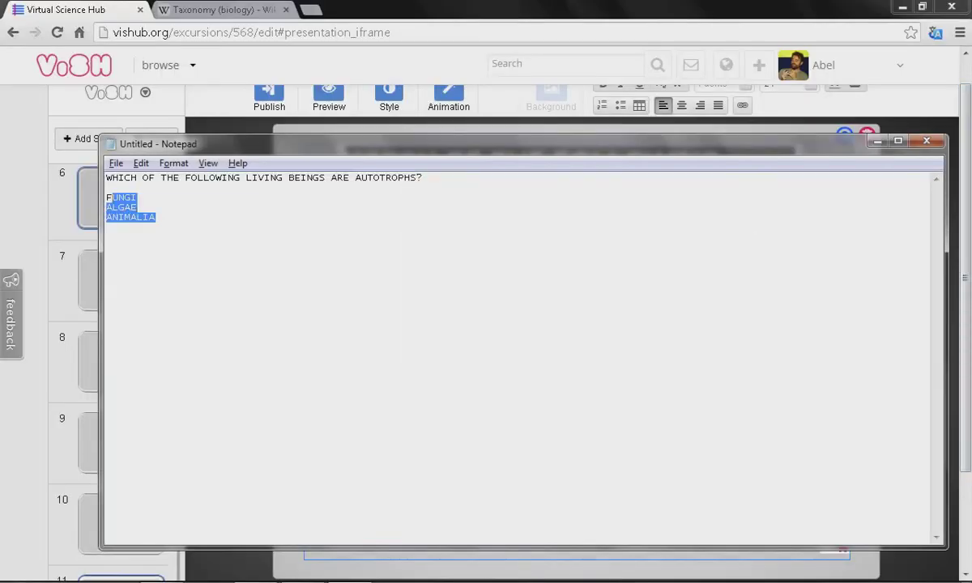
key(alt+Tab)
click(348, 290)
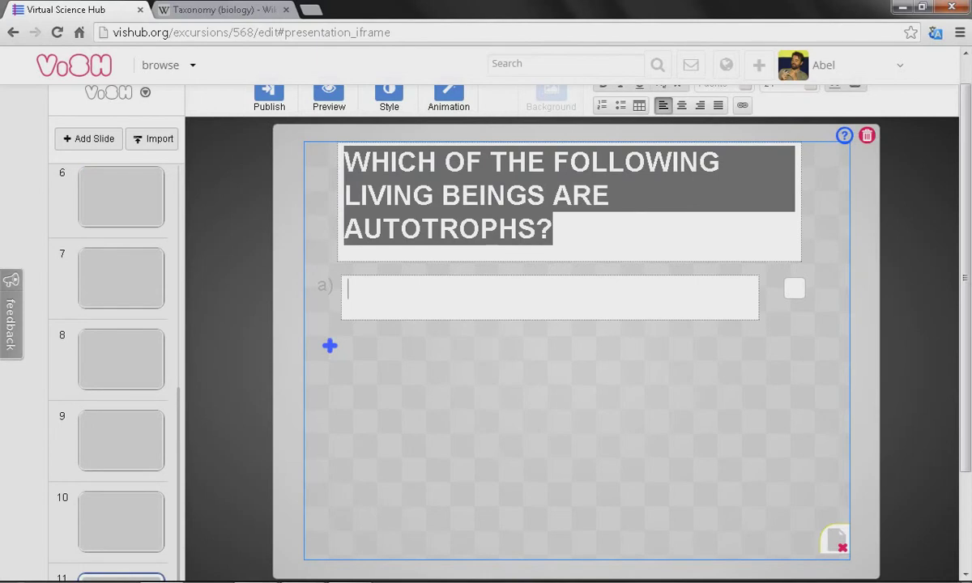
text(FUNGI)
key(Return)
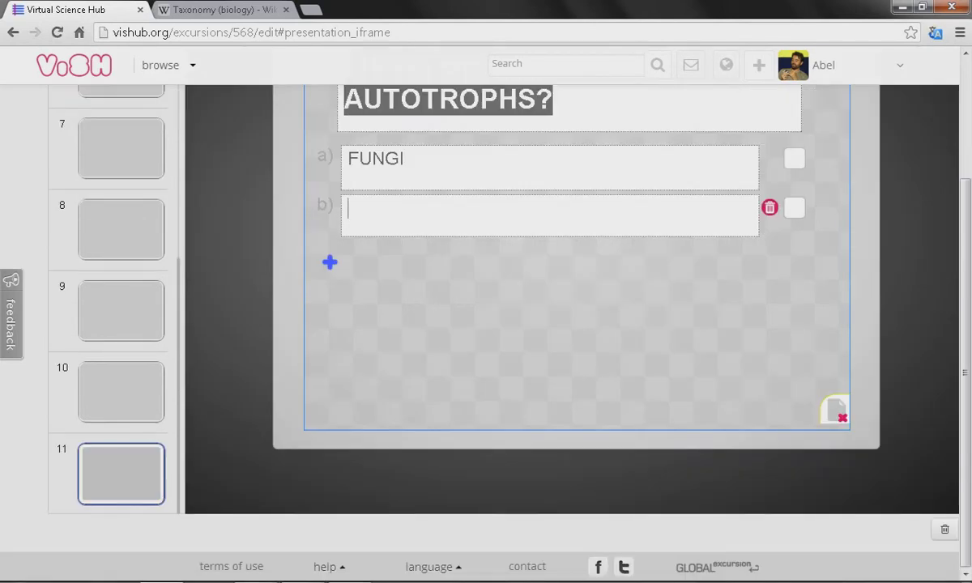
text(ALGAE)
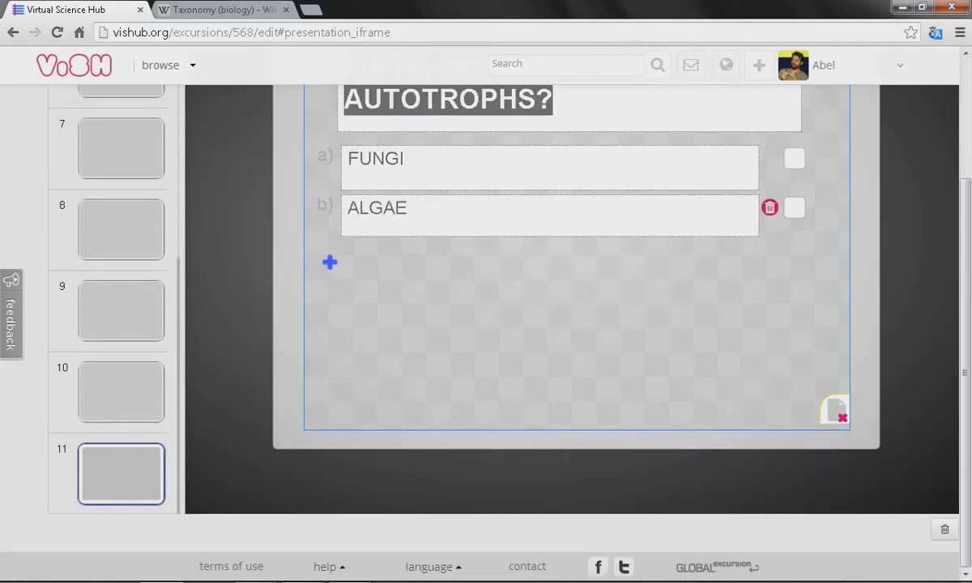
click(794, 207)
Step: Add options ANIMALIA and PLANTAE, marking PLANTAE as correct
key(Return)
text(AN)
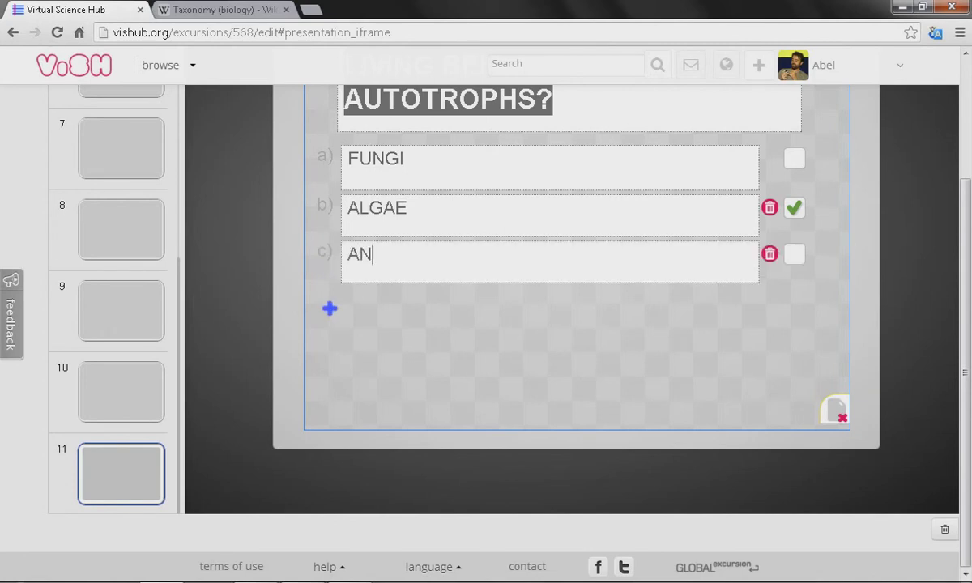
text(IMALIA)
key(Return)
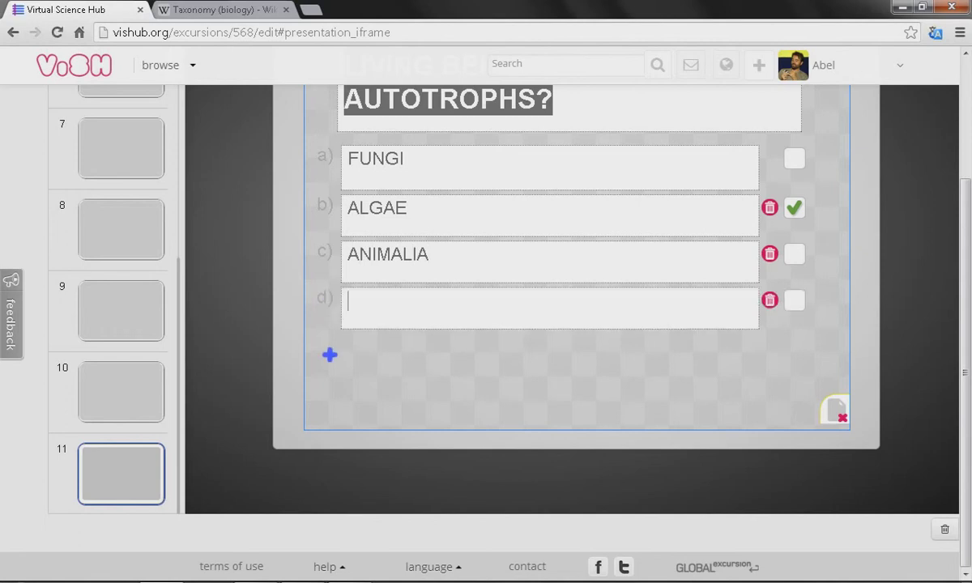
text(PLANTAE)
click(794, 300)
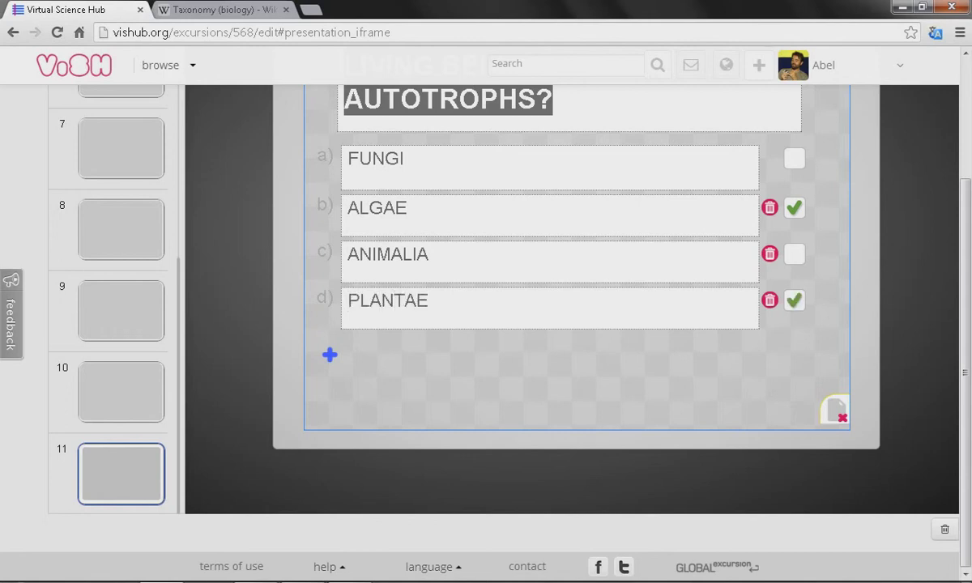
scroll(519, 324, up, 2)
scroll(519, 324, up, 2)
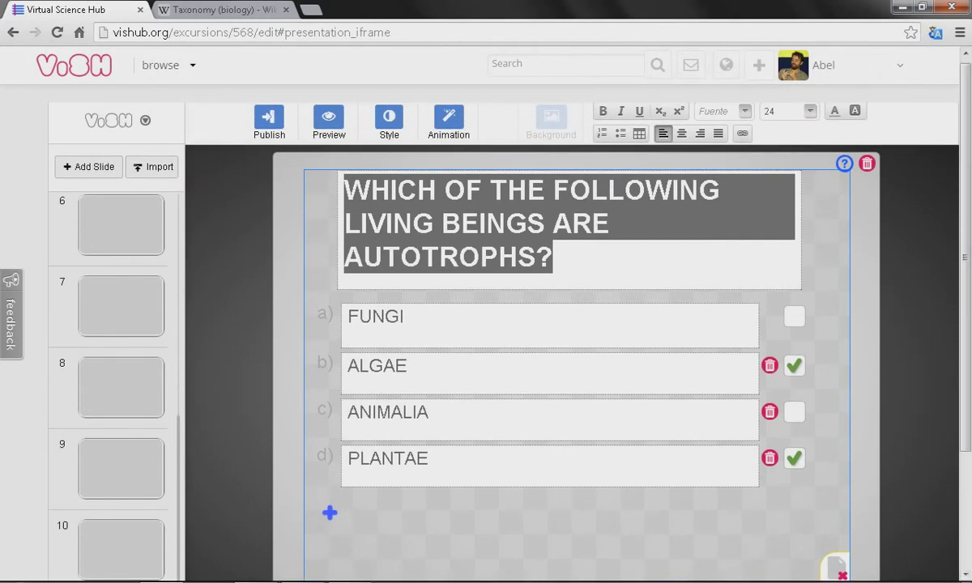
click(327, 118)
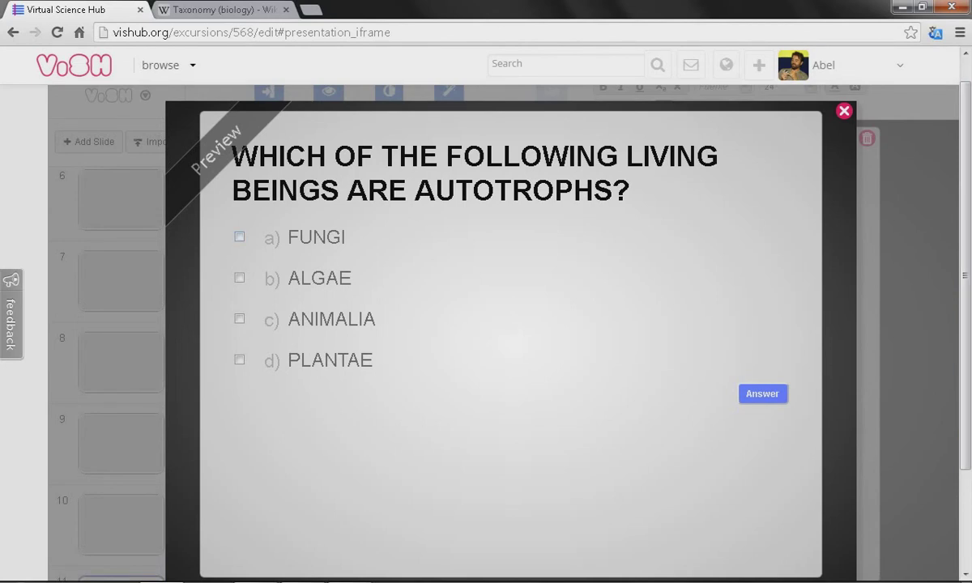
click(239, 237)
click(239, 237)
click(239, 277)
click(239, 359)
click(763, 394)
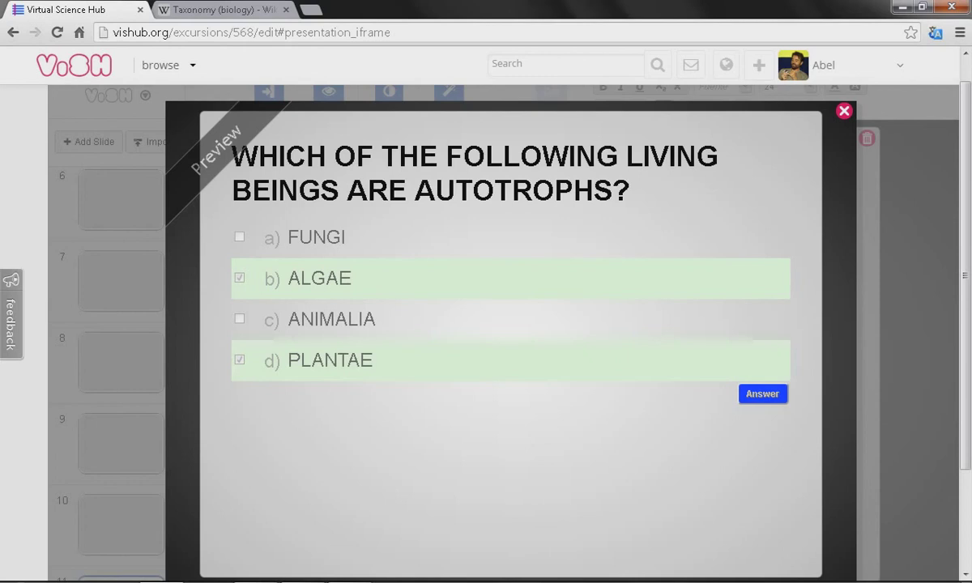
key(Escape)
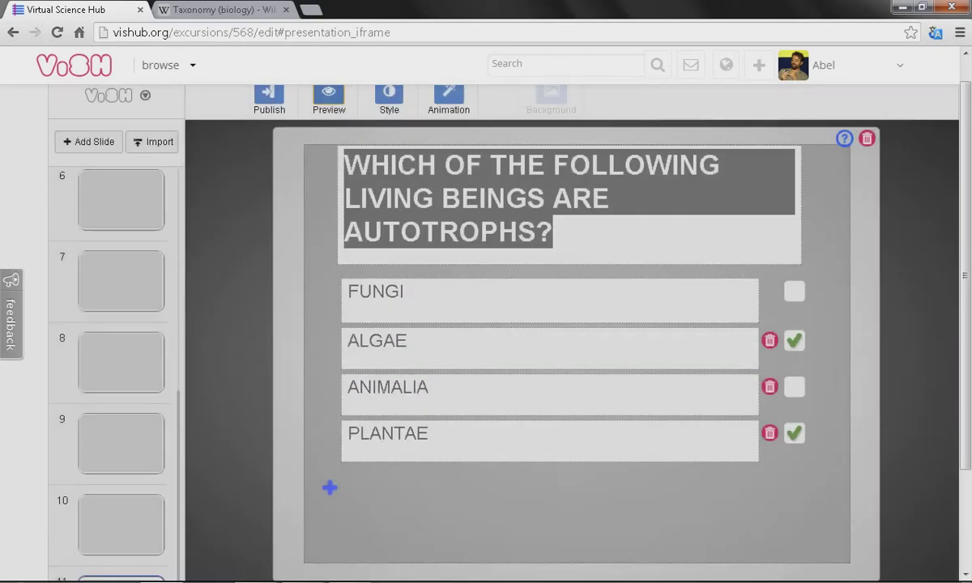
Step: Start publishing the excursion and choose No thanks to skip the competition tags
scroll(502, 324, up, 1)
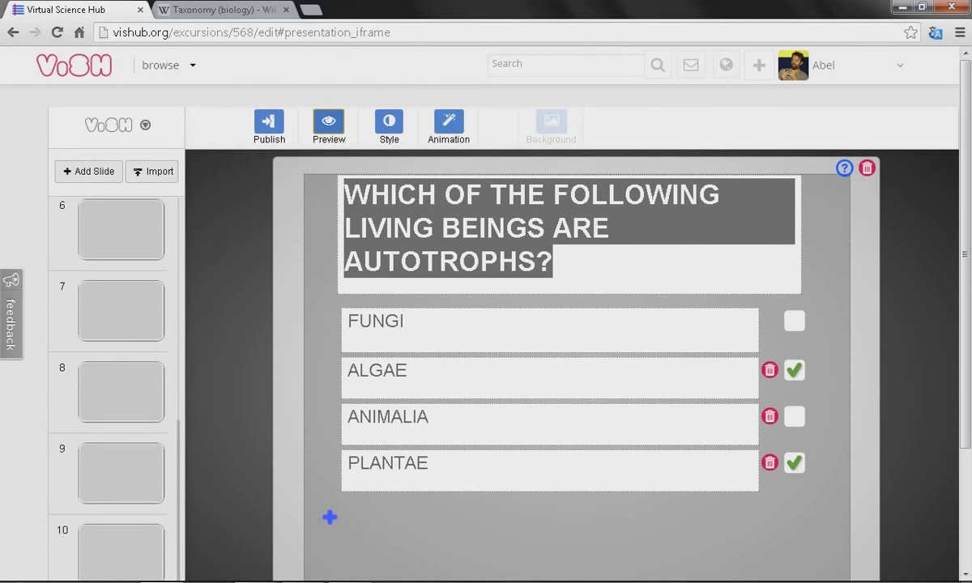
click(269, 122)
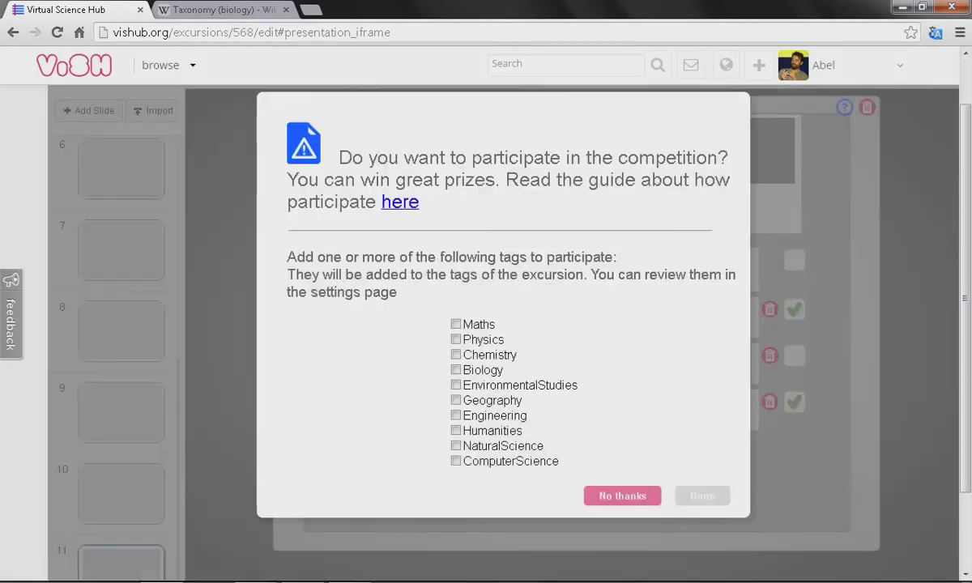
click(623, 496)
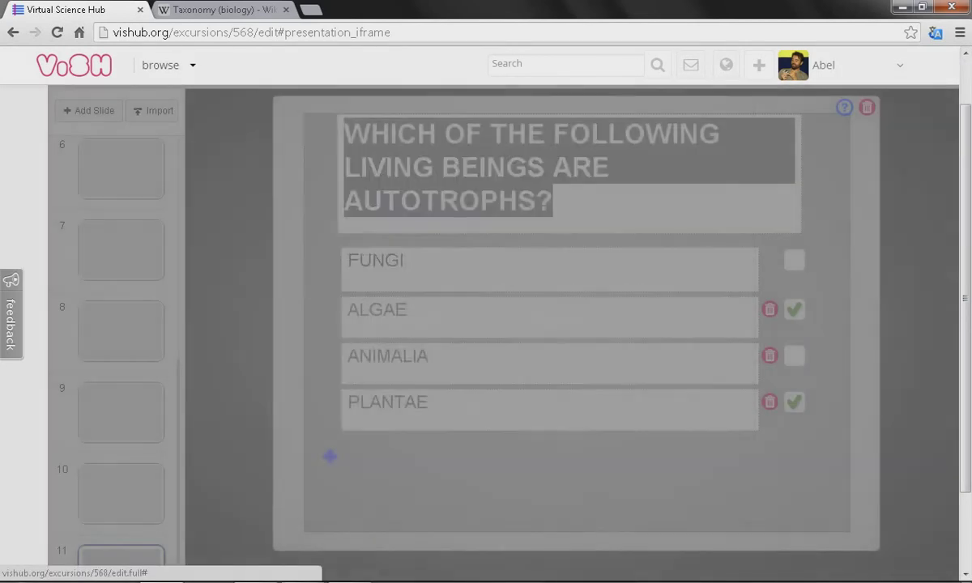